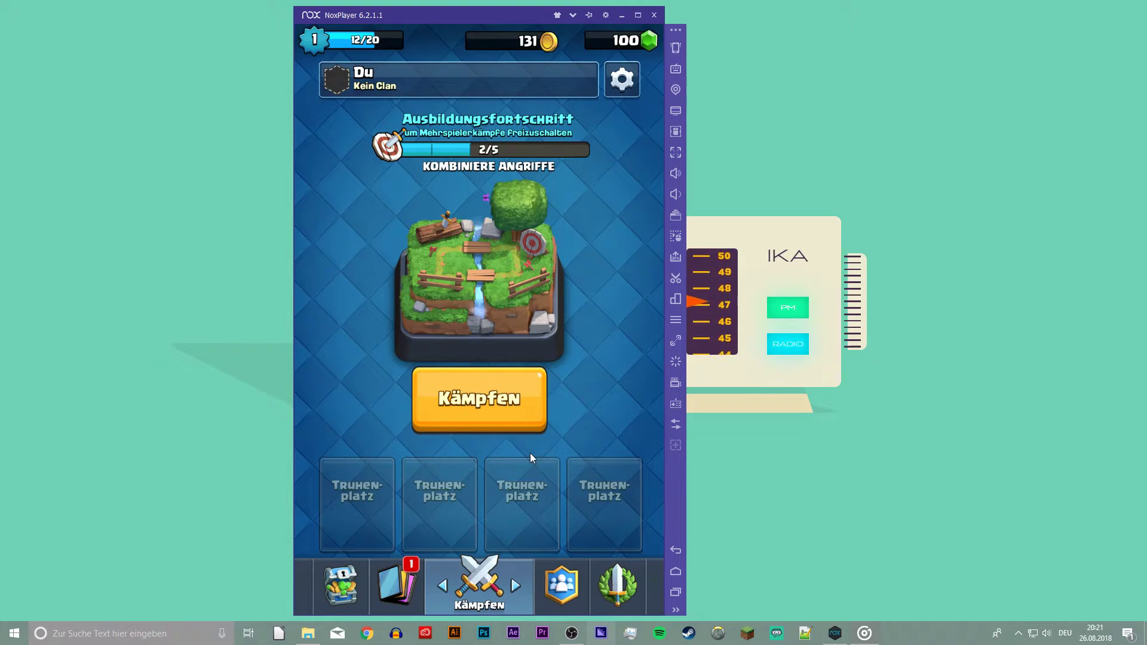
Swipe over to Clash Royale's Clans tab and back to the battle home screen.
mouse_move(530, 453)
left_mouse_down()
mouse_move(377, 453)
mouse_move(633, 386)
left_mouse_up()
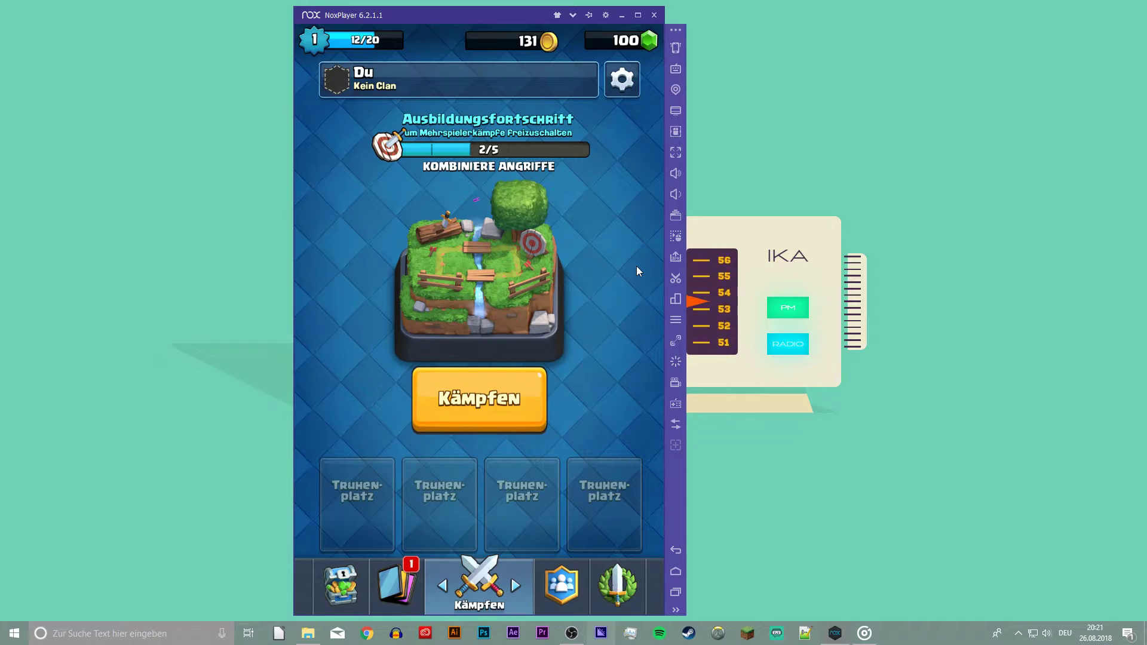
Open Clash Royale's Einstellungen dialog and close it again with the red X.
left_click(624, 80)
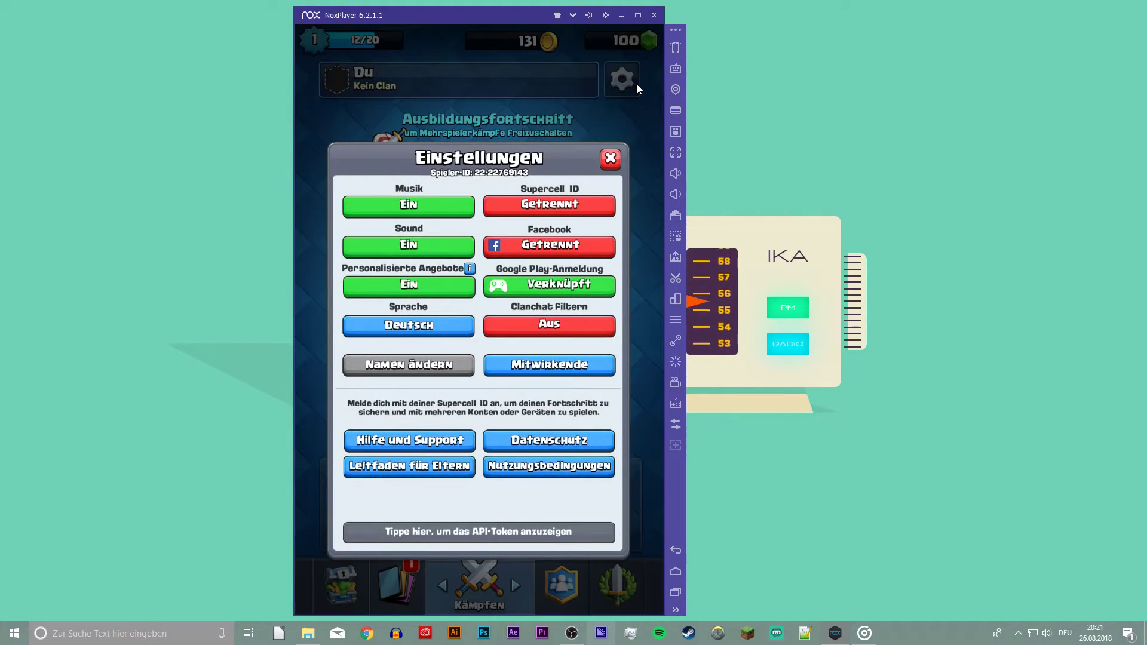
left_click(611, 159)
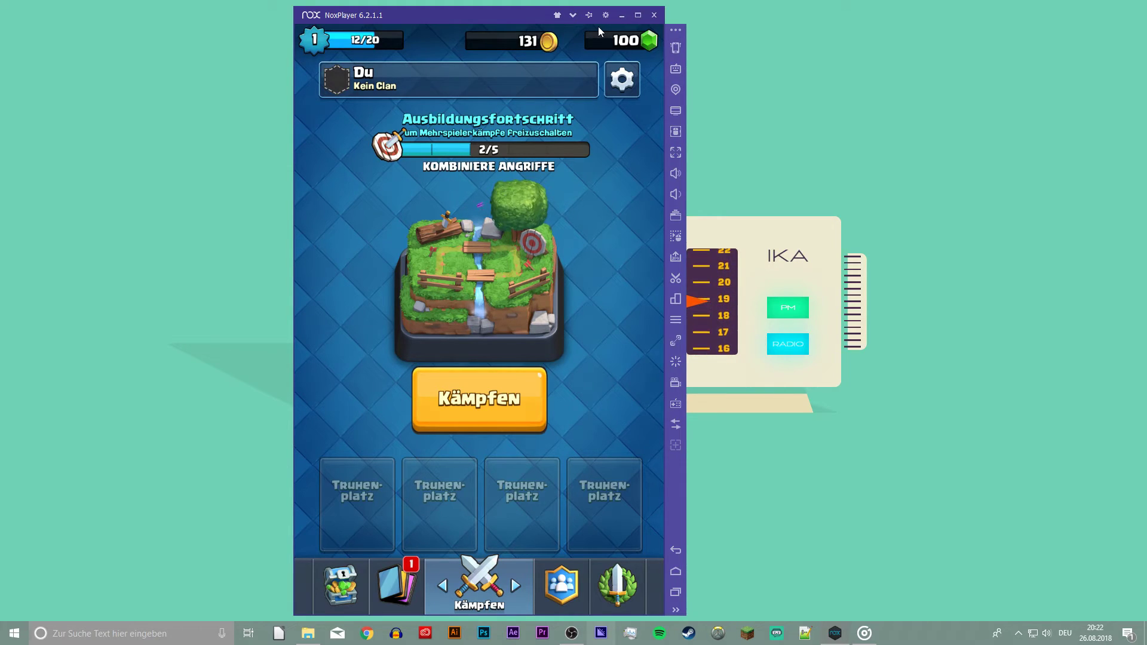
In NoxPlayer's advanced system settings, keep the Mittelständig performance preset (2 cores, 2048 MB).
left_click(607, 16)
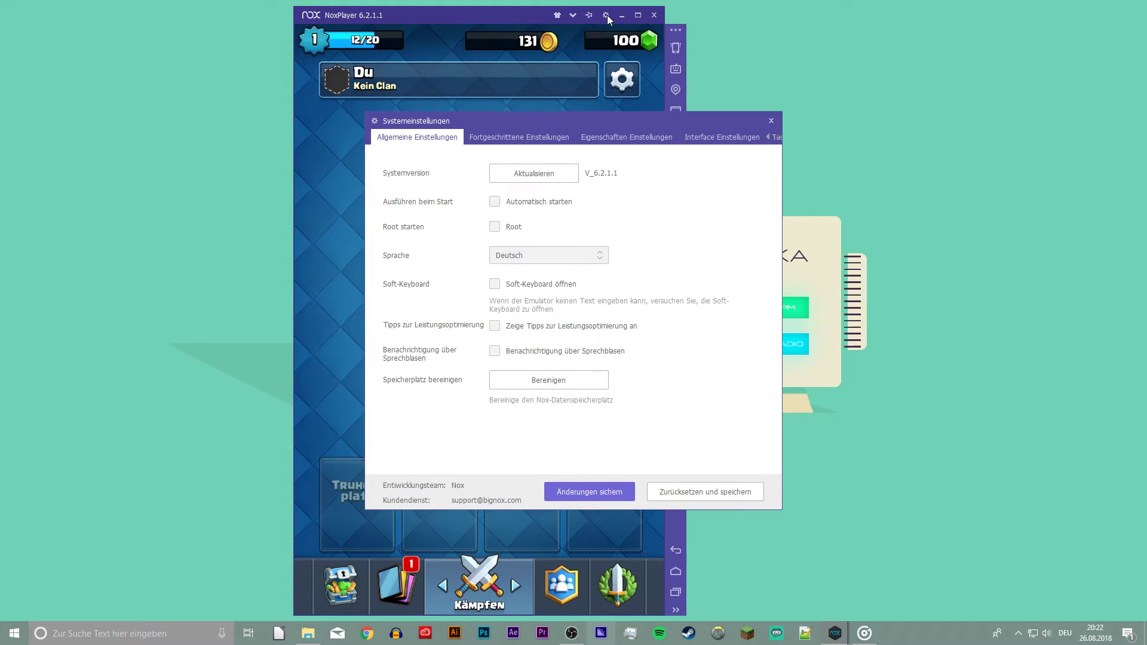
left_click_drag(606, 108, 524, 48)
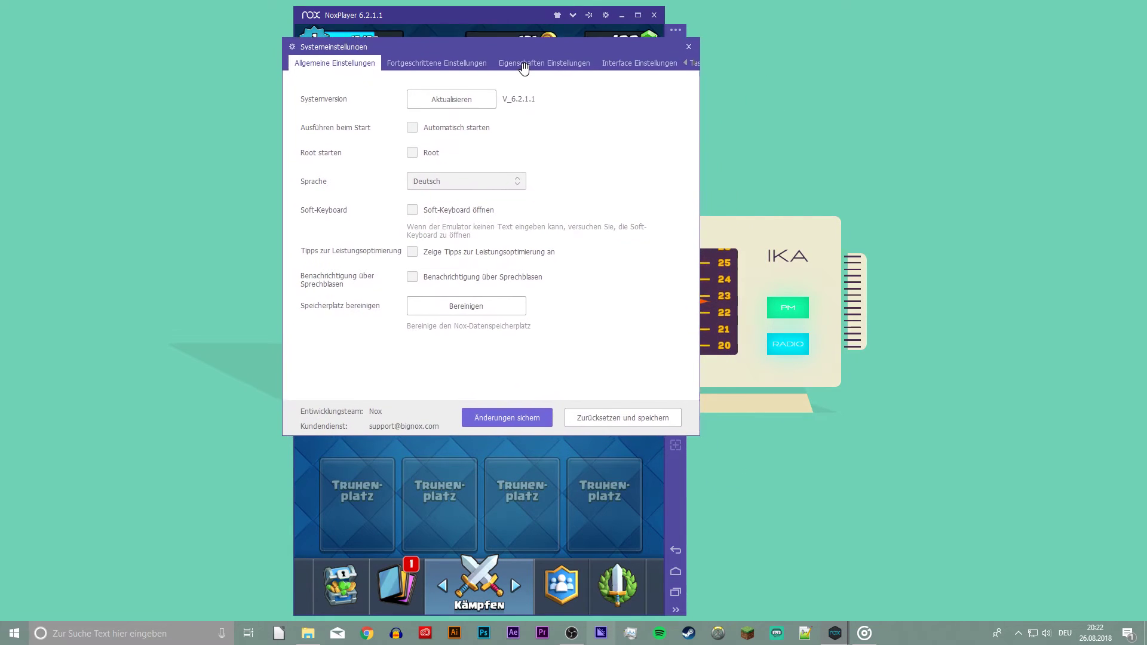
left_click(437, 42)
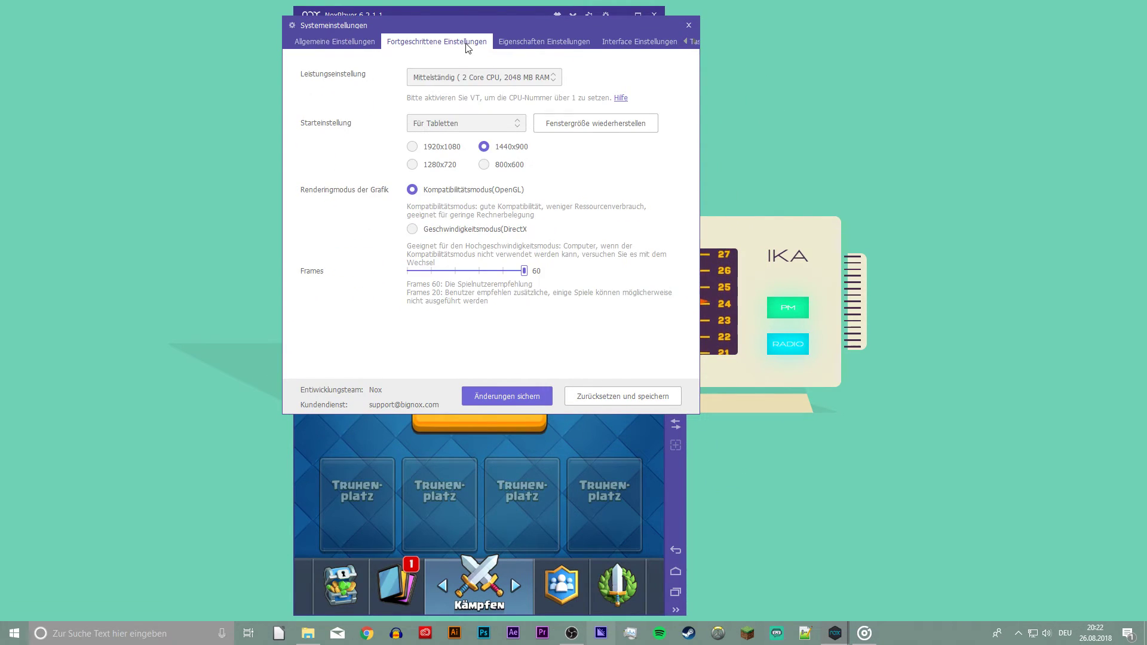
left_click(485, 77)
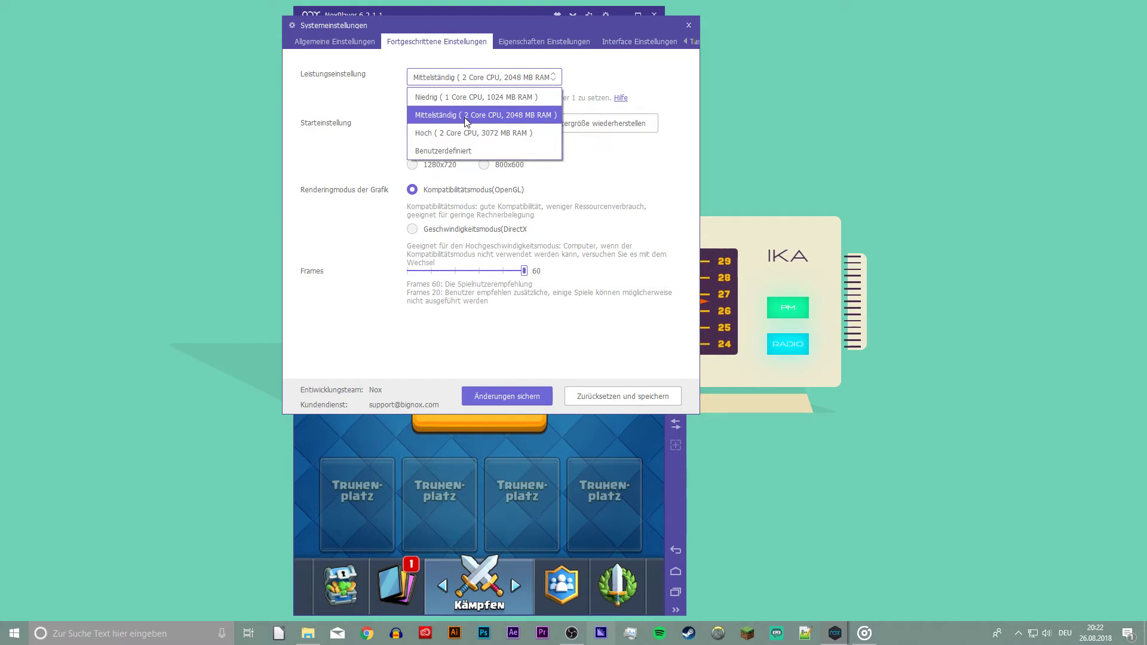
left_click(540, 117)
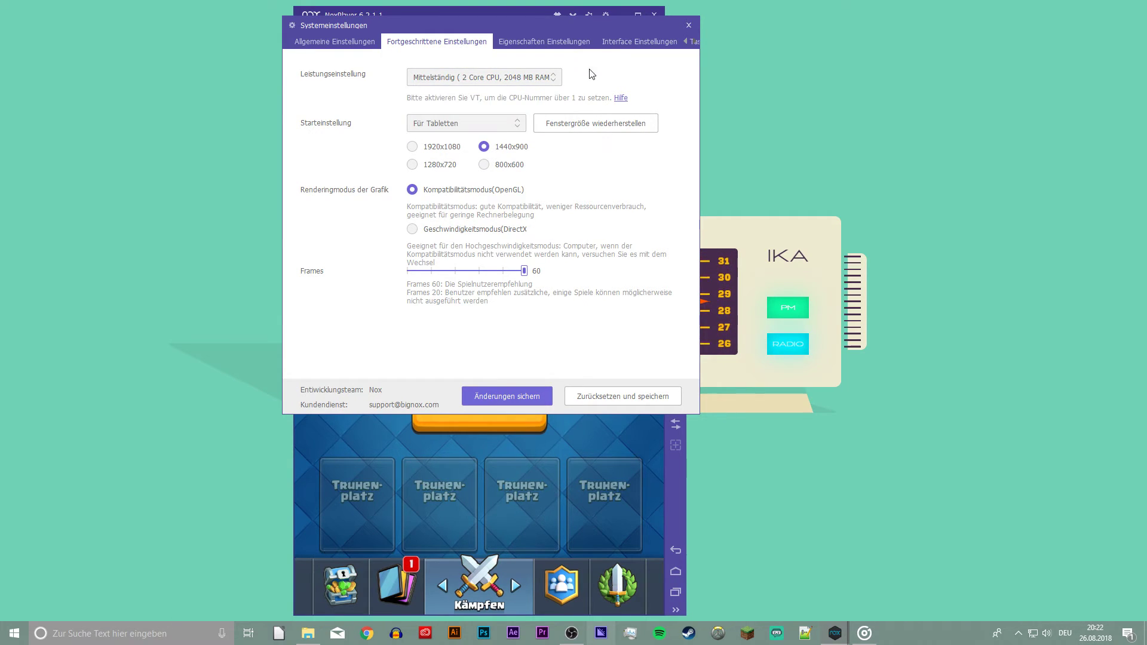
Recheck the unchanged performance preset, close system settings and minimize NoxPlayer to the desktop.
left_click_drag(602, 25, 1011, 17)
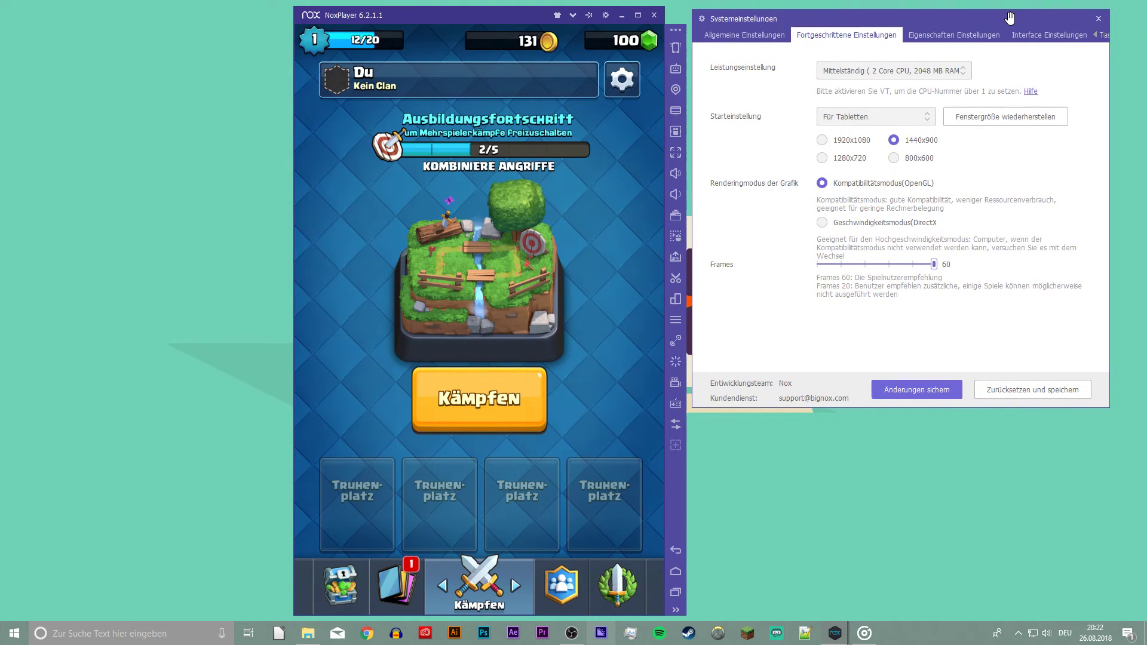
left_click(892, 68)
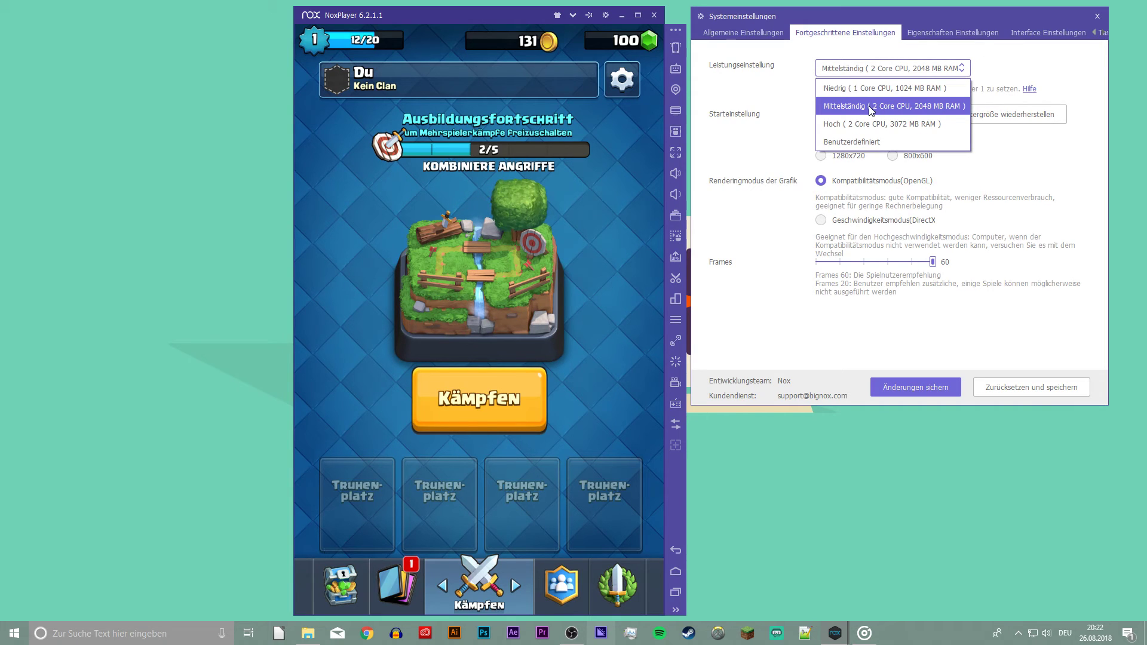
left_click(1031, 64)
left_click(1097, 16)
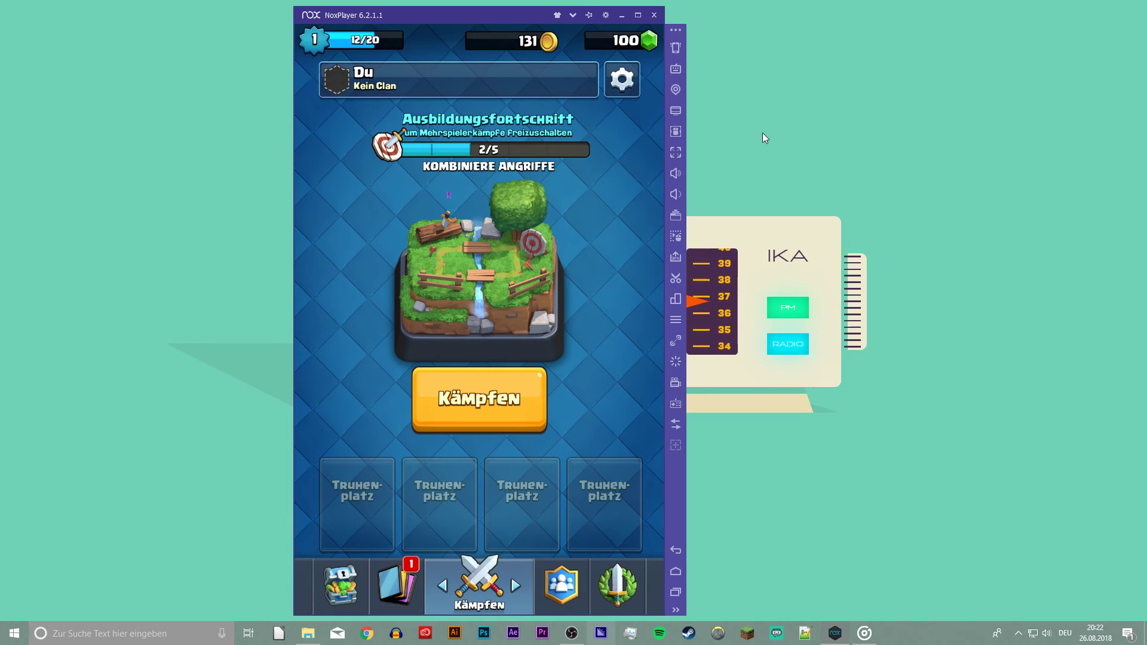
left_click(622, 16)
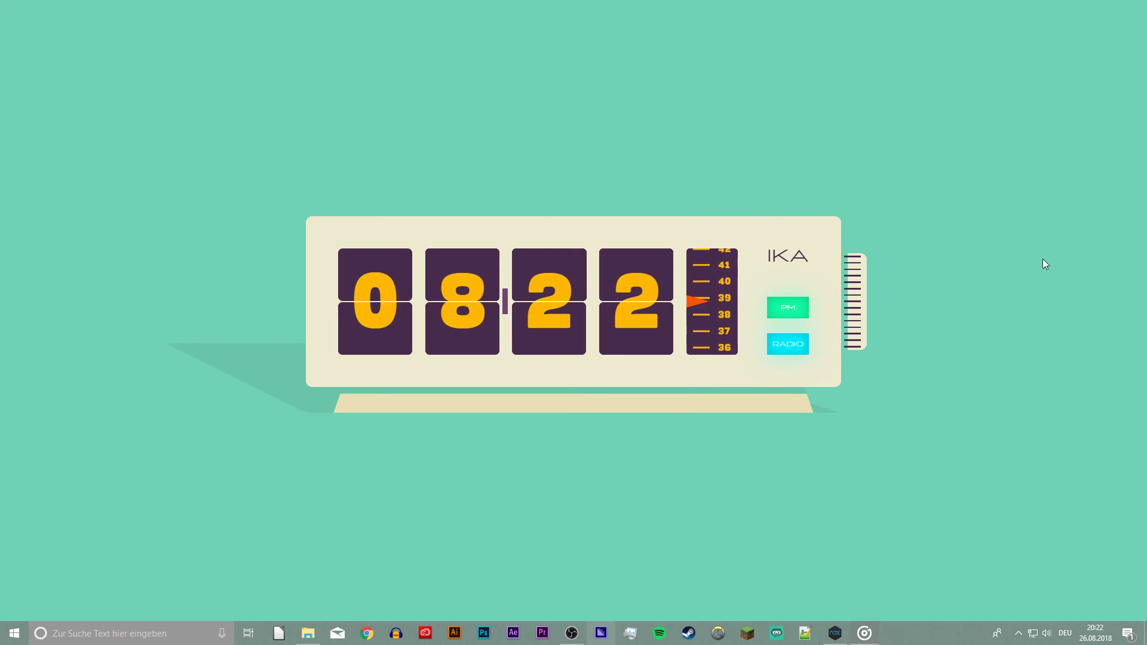